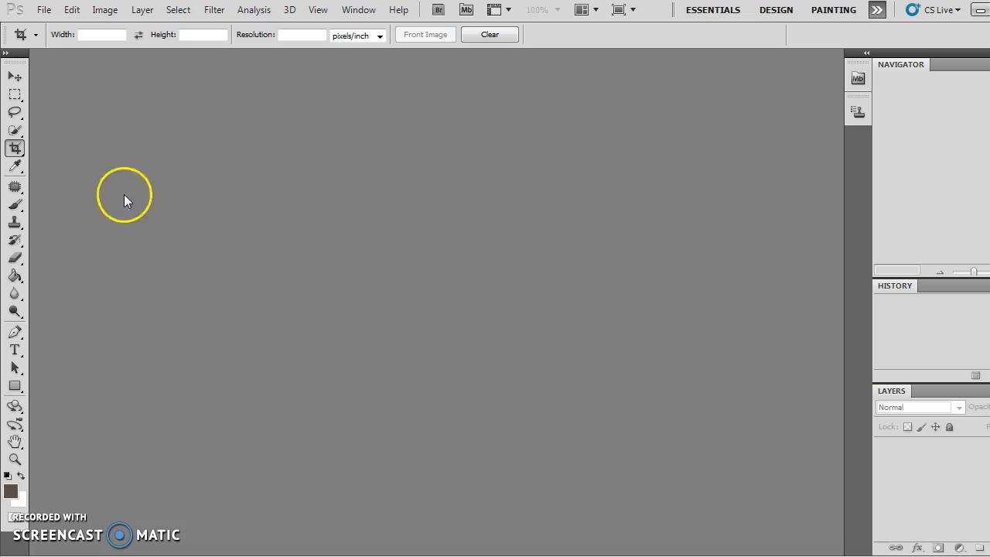
Step: Open the photo Thing 1.jpg from the FINAL folder
{"action": "left_click", "coordinate": [47, 11]}
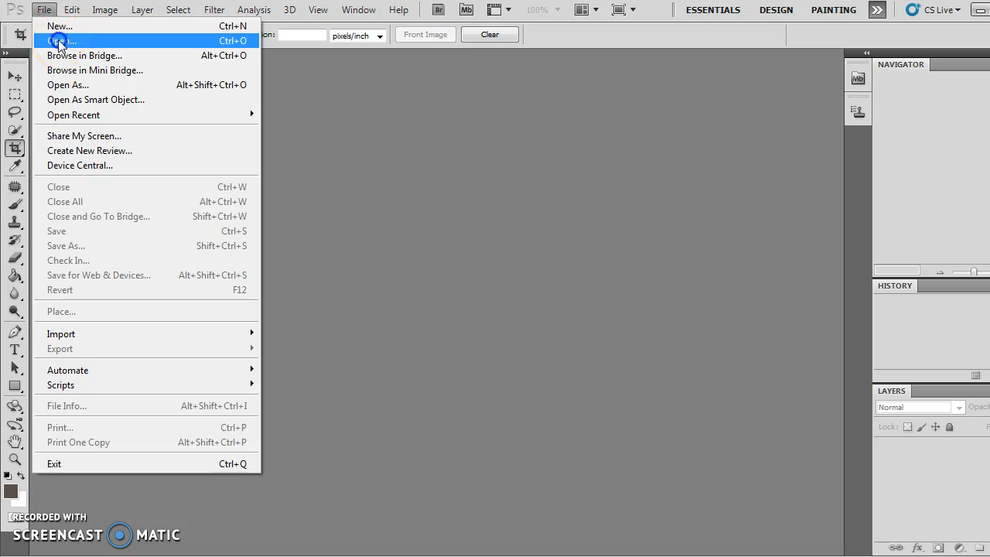
{"action": "left_click", "coordinate": [59, 41]}
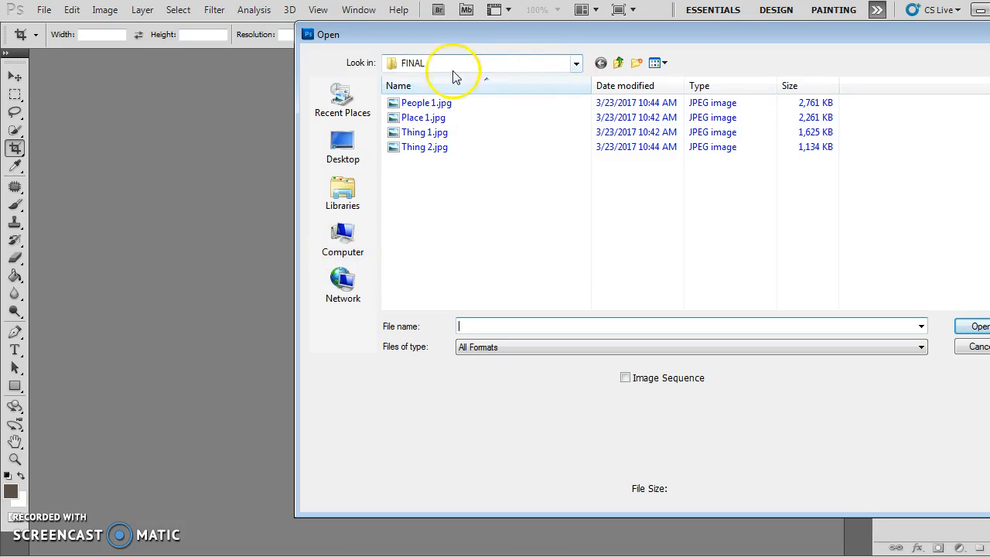
{"action": "left_click", "coordinate": [426, 134]}
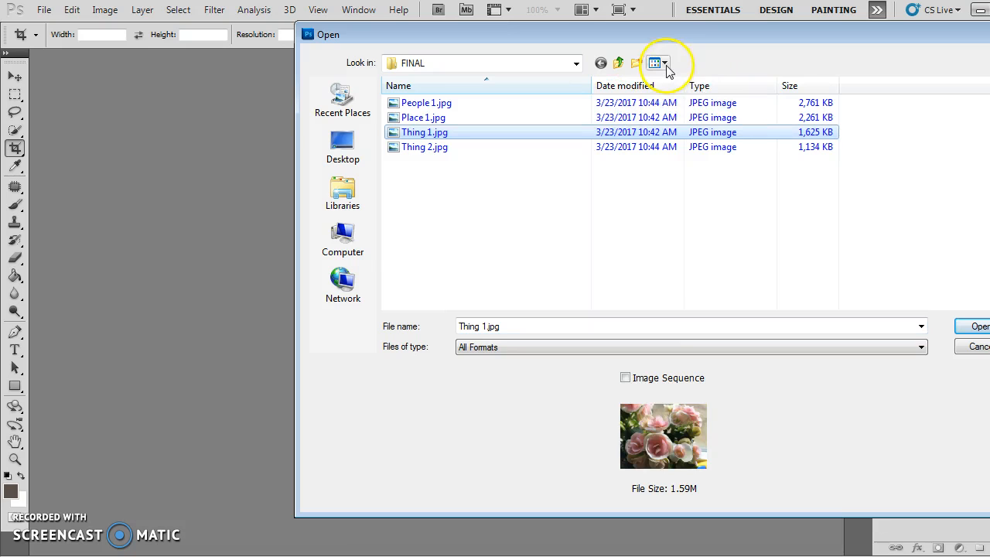
{"action": "double_click", "coordinate": [426, 132]}
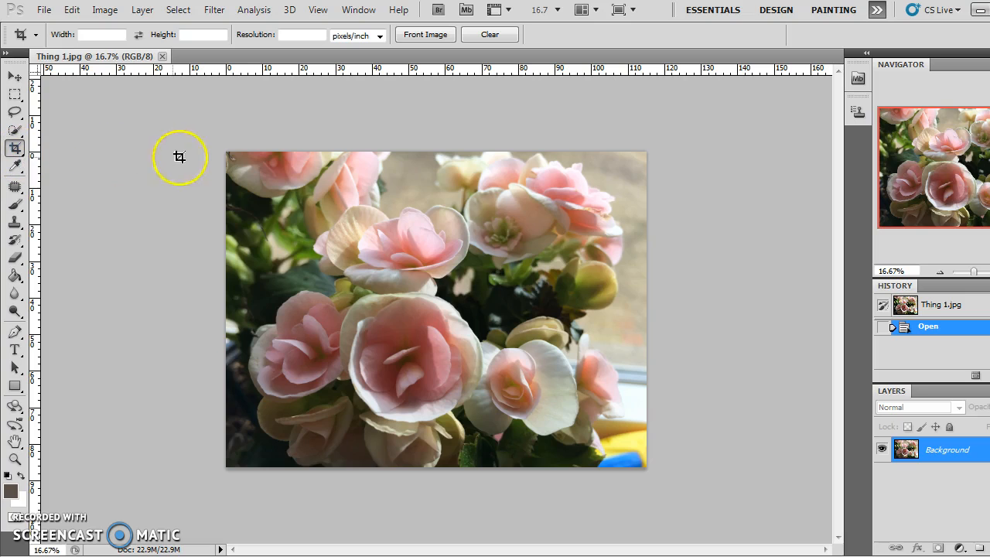
Step: Draw a crop frame over the flowers and reshape it to begin at the photo's left edge and include the upper middle flower
{"action": "left_click_drag", "start_coordinate": [245, 181], "coordinate": [622, 443]}
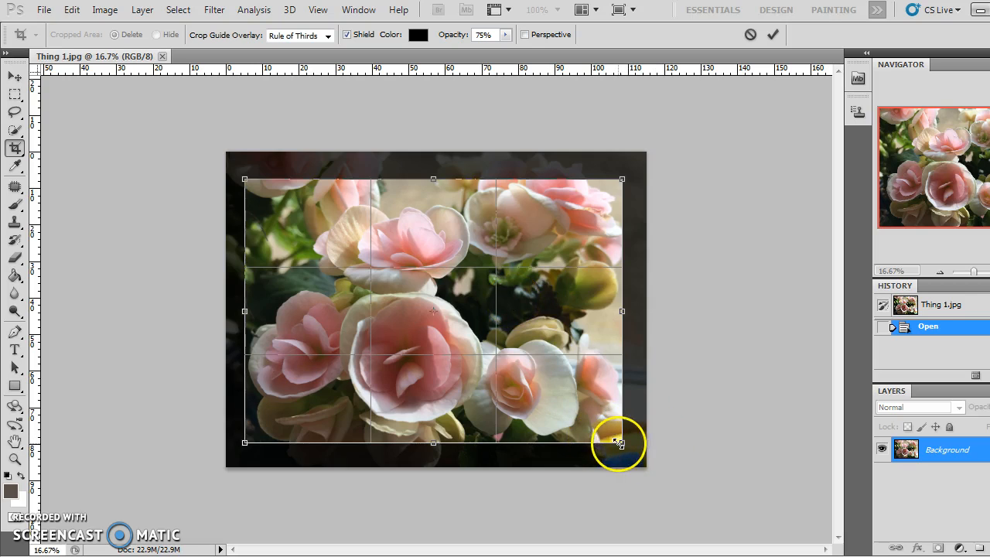
{"action": "left_click_drag", "start_coordinate": [622, 443], "coordinate": [610, 440]}
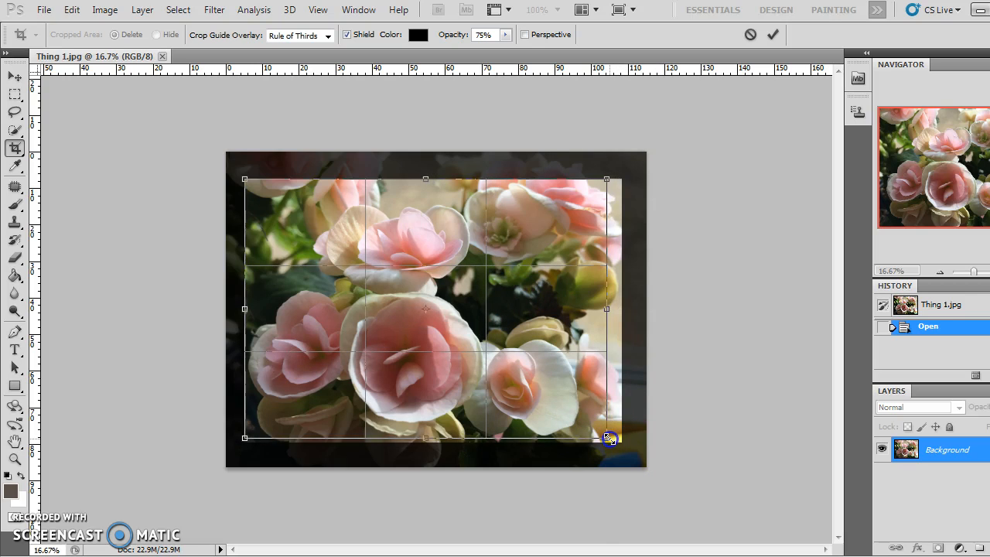
{"action": "mouse_move", "coordinate": [425, 179]}
{"action": "left_mouse_down"}
{"action": "mouse_move", "coordinate": [432, 213]}
{"action": "mouse_move", "coordinate": [428, 191]}
{"action": "left_mouse_up"}
{"action": "left_click_drag", "start_coordinate": [454, 297], "coordinate": [493, 294]}
{"action": "left_click_drag", "start_coordinate": [548, 362], "coordinate": [487, 361]}
{"action": "left_click_drag", "start_coordinate": [408, 188], "coordinate": [408, 269]}
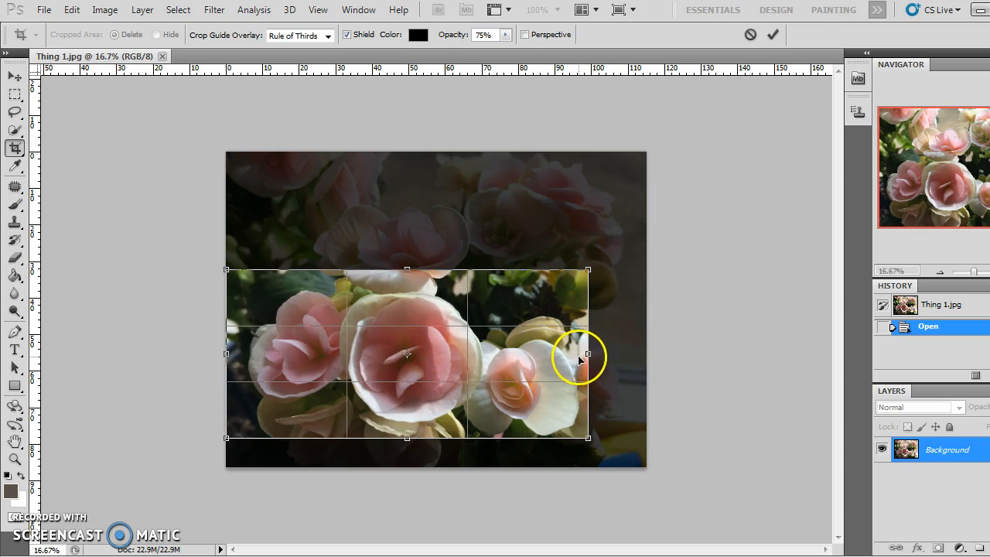
{"action": "left_click_drag", "start_coordinate": [407, 268], "coordinate": [408, 205]}
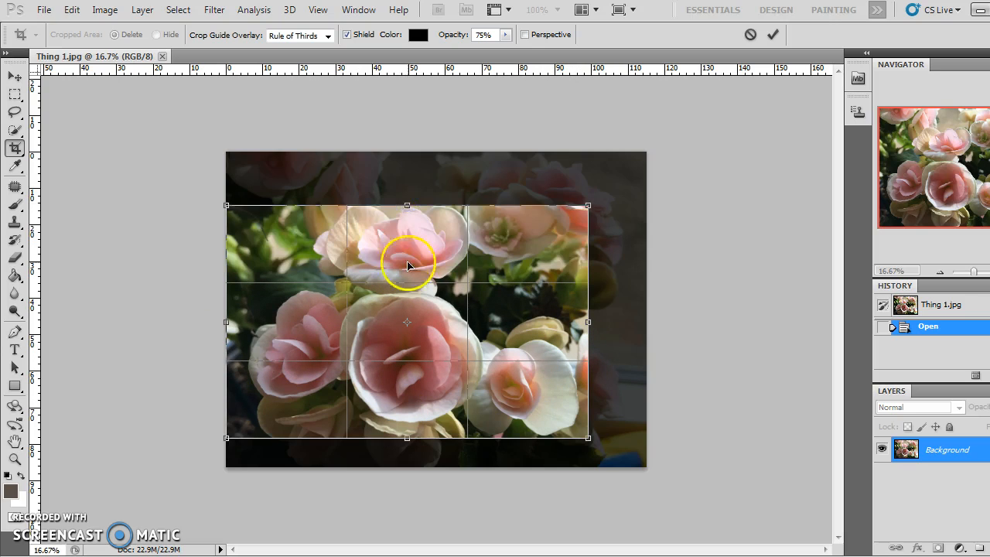
Step: Narrow the crop frame slightly and try it against the photo's right edge before returning it to the left edge
{"action": "left_click_drag", "start_coordinate": [596, 311], "coordinate": [572, 329]}
{"action": "left_click_drag", "start_coordinate": [395, 202], "coordinate": [398, 195]}
{"action": "left_click_drag", "start_coordinate": [413, 250], "coordinate": [487, 245]}
{"action": "mouse_move", "coordinate": [501, 333]}
{"action": "left_mouse_down"}
{"action": "mouse_move", "coordinate": [495, 327]}
{"action": "mouse_move", "coordinate": [496, 342]}
{"action": "left_mouse_up"}
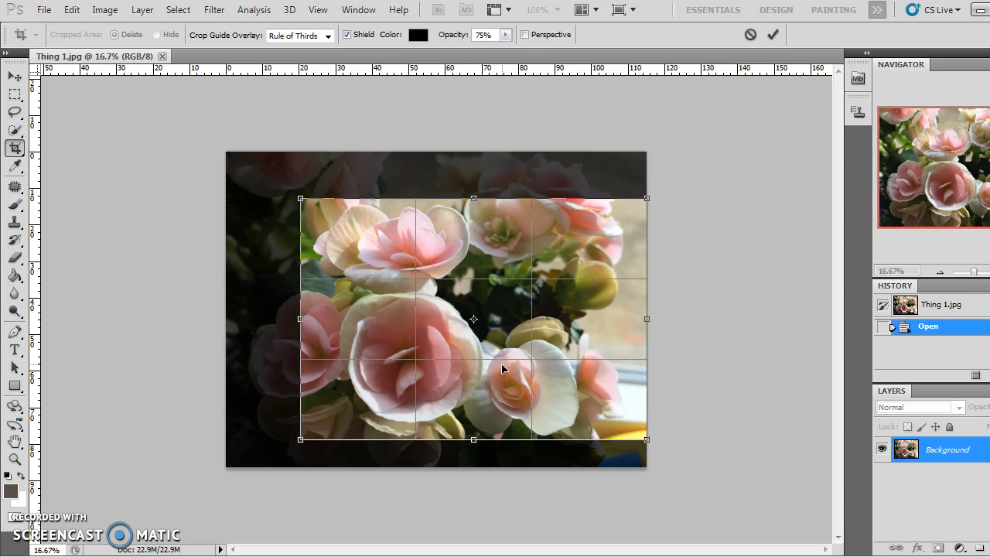
{"action": "left_click_drag", "start_coordinate": [579, 365], "coordinate": [511, 371]}
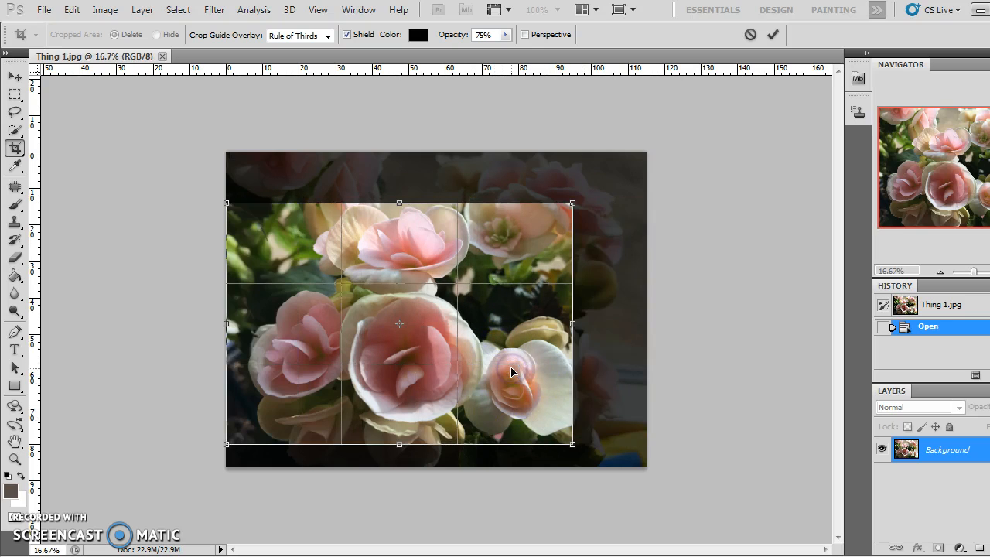
Step: Tighten the crop frame around the lower three flowers, keeping it flush with the photo's left edge, and apply the crop
{"action": "left_click_drag", "start_coordinate": [572, 204], "coordinate": [564, 240]}
{"action": "left_click_drag", "start_coordinate": [534, 272], "coordinate": [517, 264]}
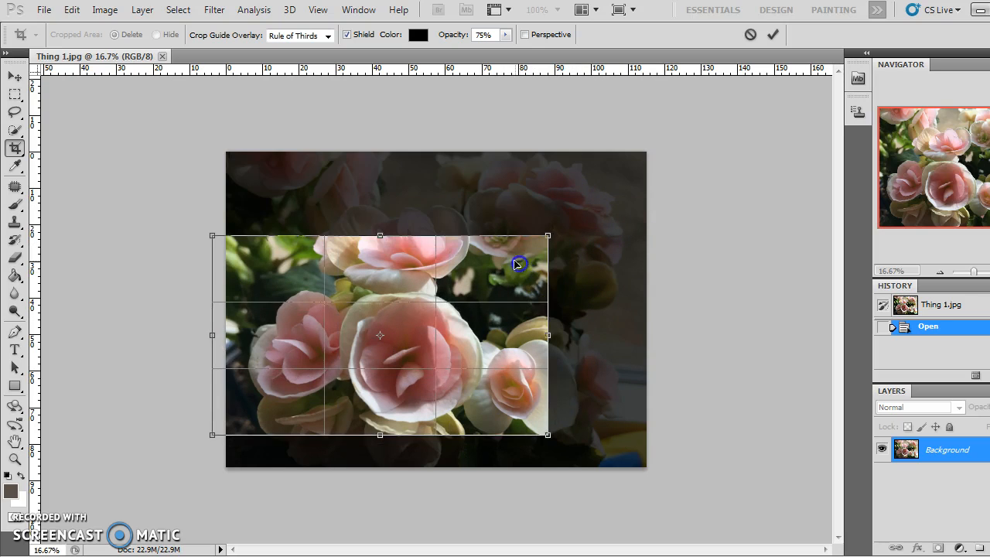
{"action": "left_click_drag", "start_coordinate": [380, 235], "coordinate": [380, 209]}
{"action": "left_click_drag", "start_coordinate": [210, 324], "coordinate": [227, 324]}
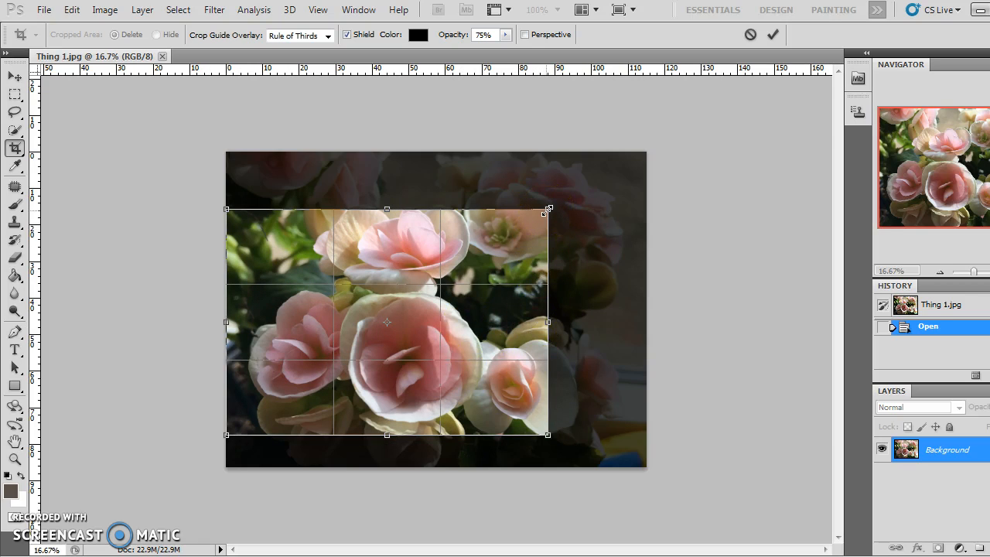
{"action": "left_click_drag", "start_coordinate": [548, 210], "coordinate": [548, 223]}
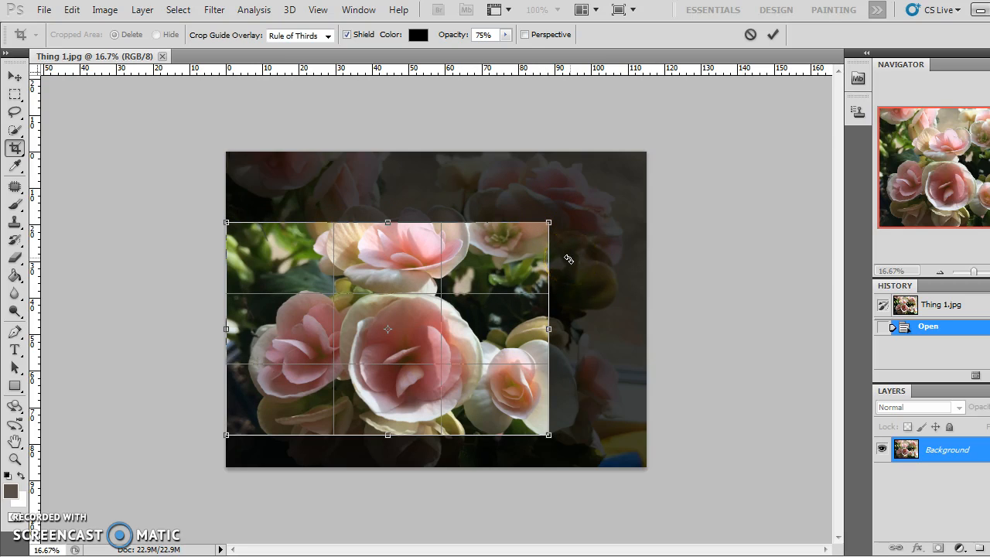
{"action": "left_click_drag", "start_coordinate": [549, 223], "coordinate": [550, 218]}
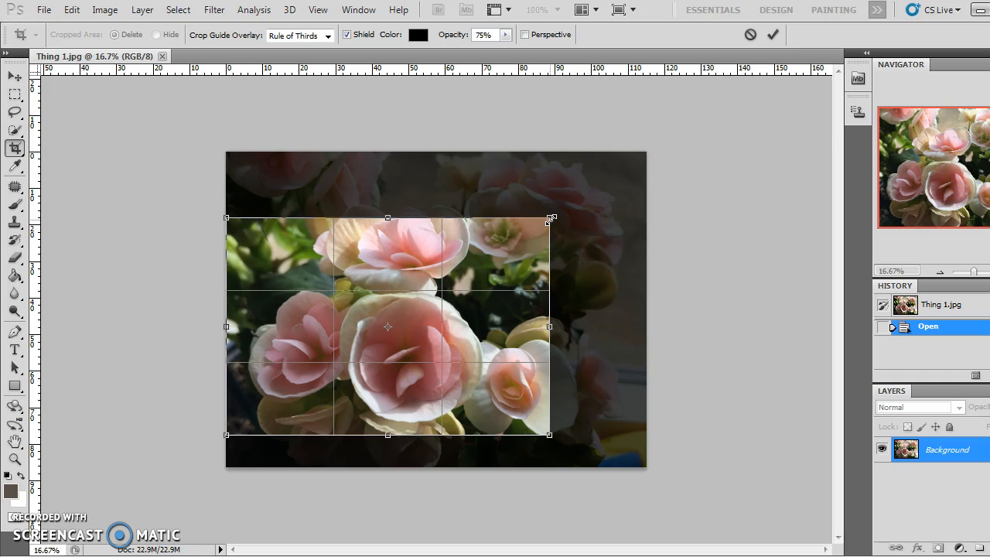
{"action": "key", "text": "Return"}
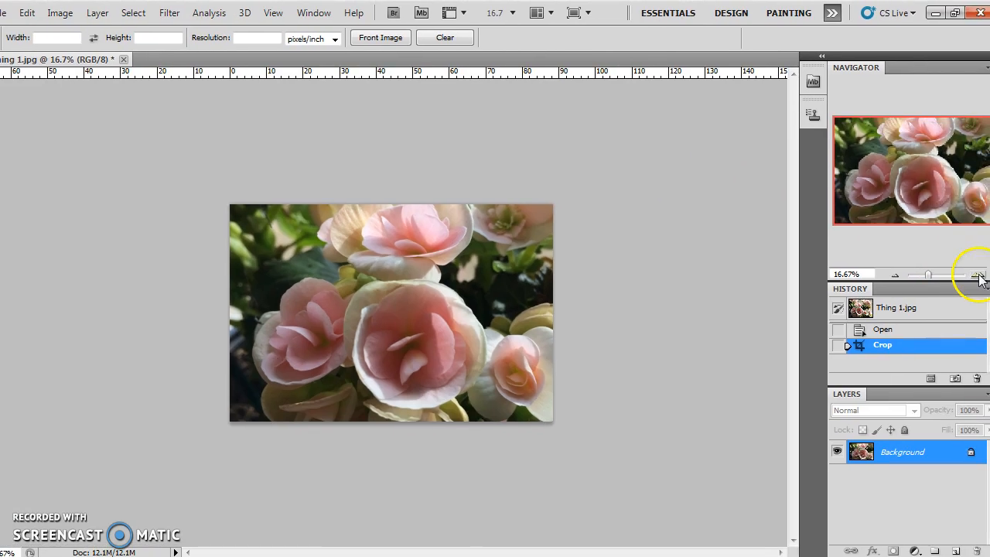
Step: Crop the photo again from its left edge, trimming the upper strip and cutting partway through the rightmost flower
{"action": "left_click", "coordinate": [989, 275]}
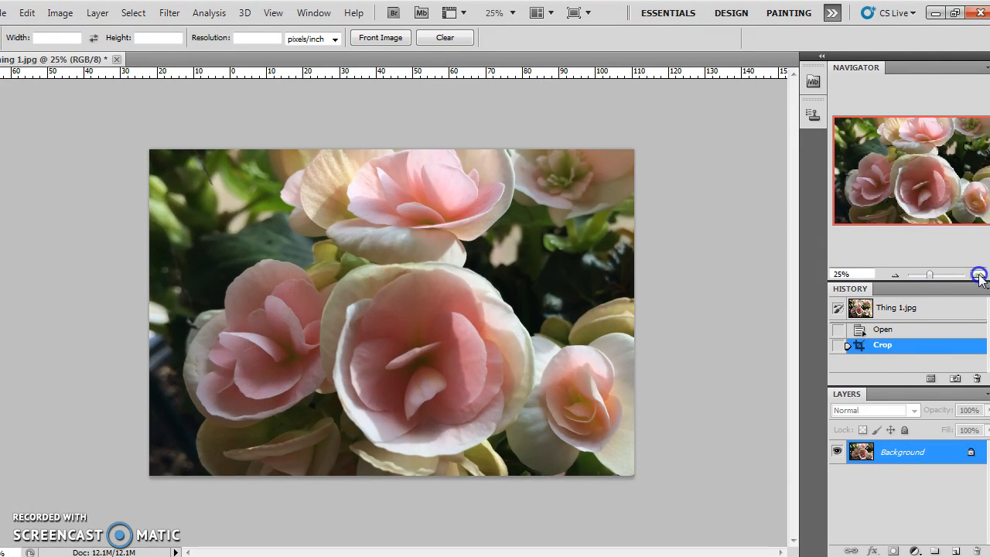
{"action": "left_click", "coordinate": [979, 275]}
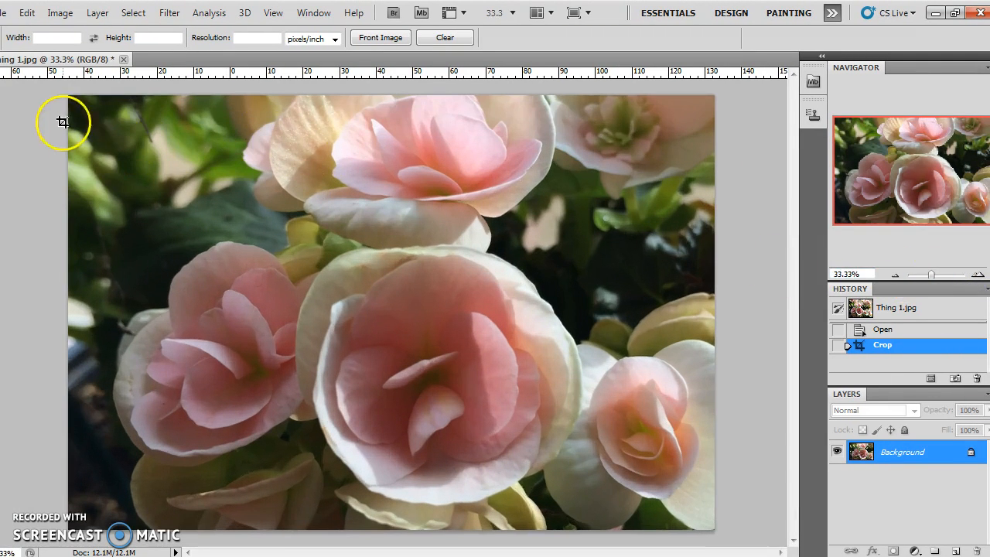
{"action": "left_click_drag", "start_coordinate": [83, 124], "coordinate": [656, 522]}
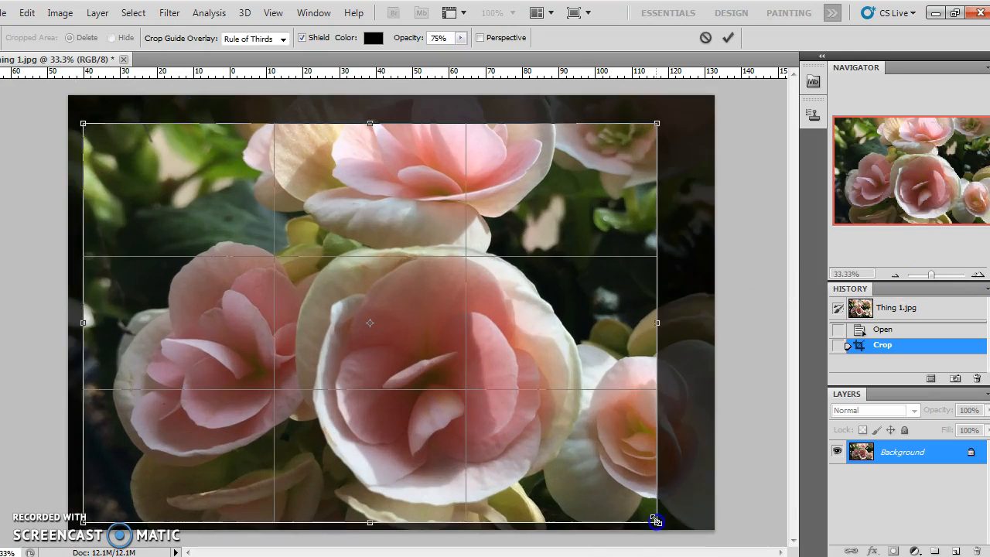
{"action": "left_click_drag", "start_coordinate": [592, 426], "coordinate": [574, 408]}
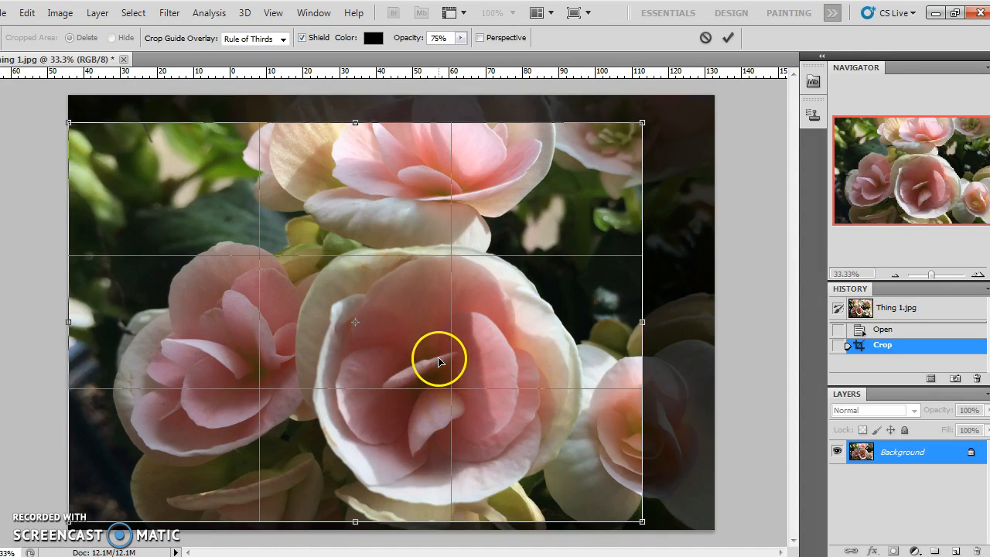
{"action": "key", "text": "Return"}
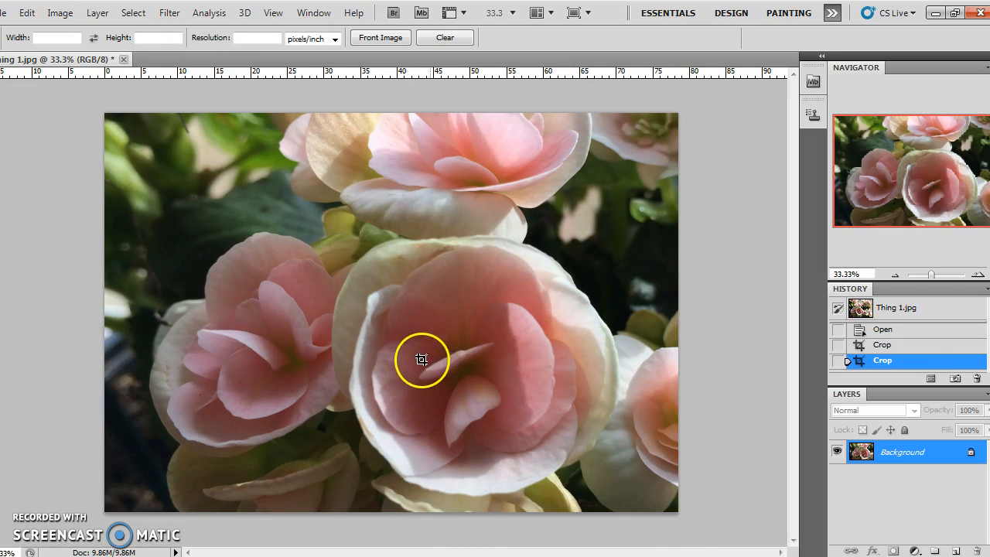
Step: Apply Auto Contrast to the photo, and use Hue/Saturation to set saturation to 10 and lightness to -4
{"action": "left_click", "coordinate": [60, 13]}
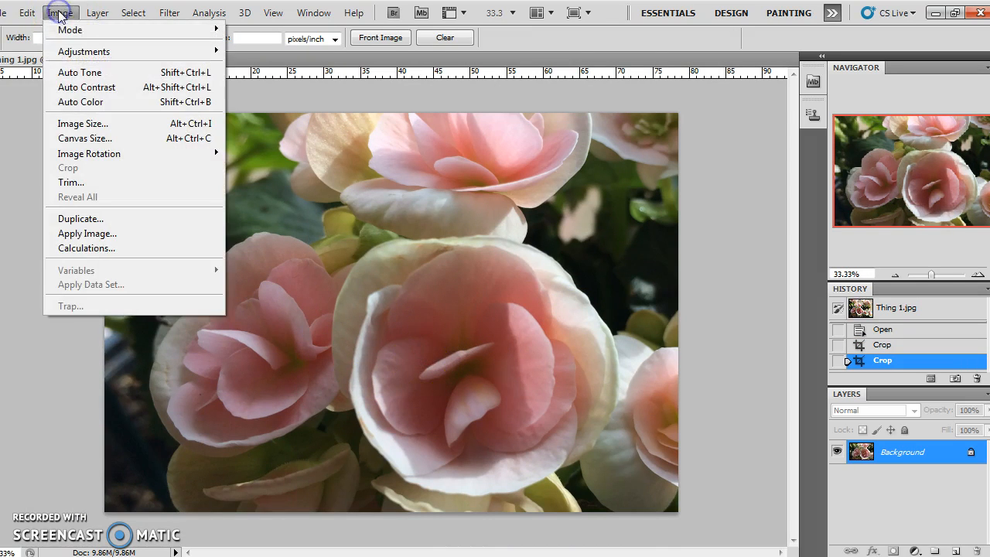
{"action": "left_click", "coordinate": [83, 88]}
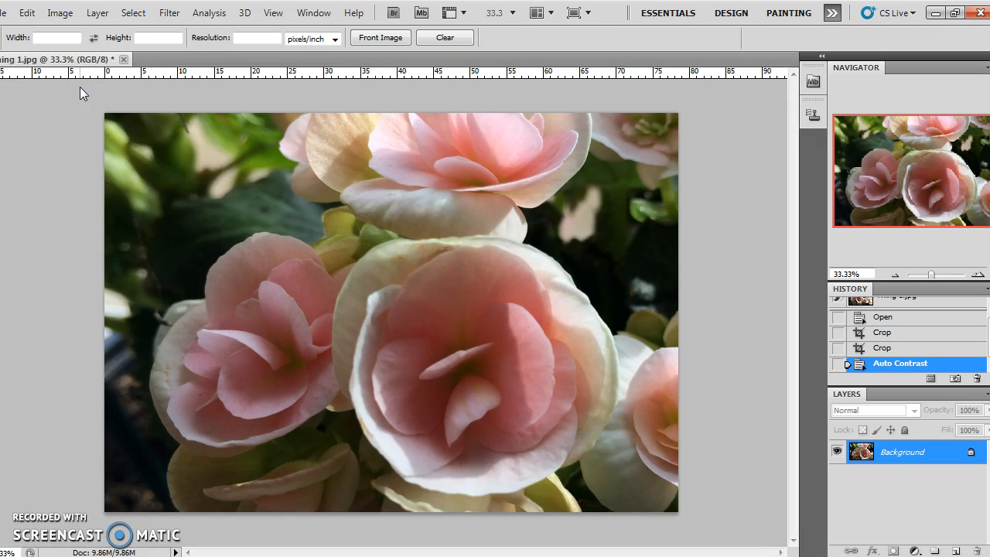
{"action": "left_click", "coordinate": [66, 13]}
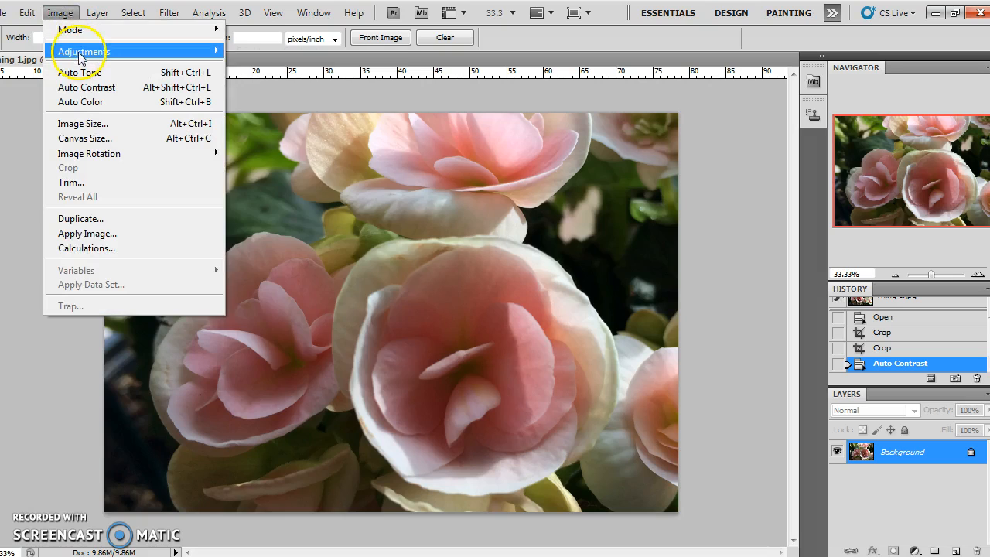
{"action": "mouse_move", "coordinate": [117, 59]}
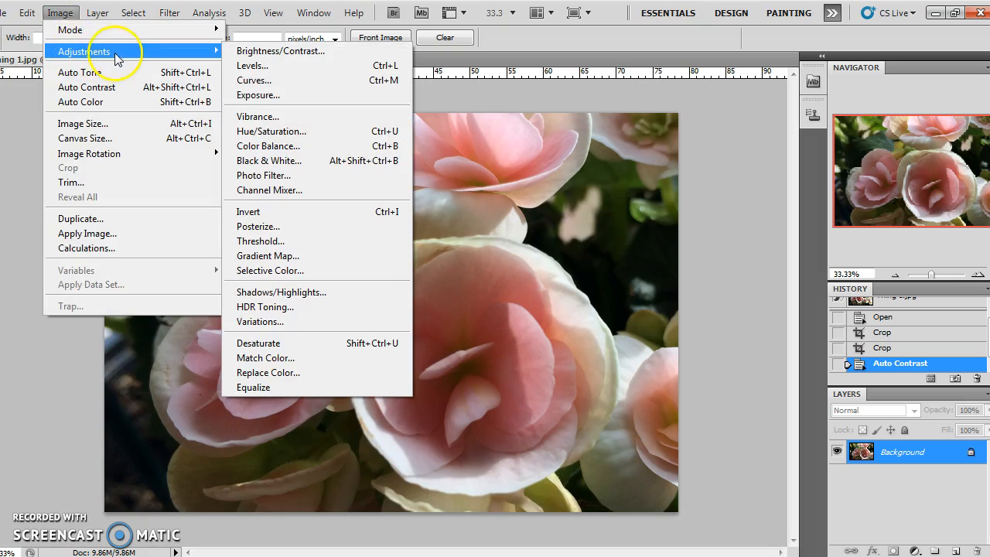
{"action": "left_click", "coordinate": [272, 133]}
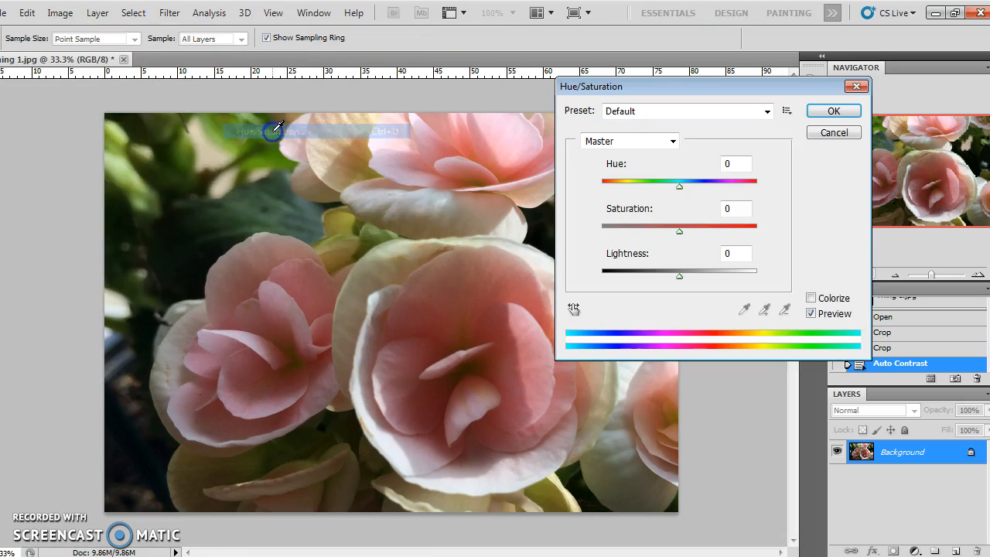
{"action": "mouse_move", "coordinate": [677, 190]}
{"action": "left_mouse_down"}
{"action": "mouse_move", "coordinate": [618, 183]}
{"action": "mouse_move", "coordinate": [743, 193]}
{"action": "mouse_move", "coordinate": [679, 195]}
{"action": "left_mouse_up"}
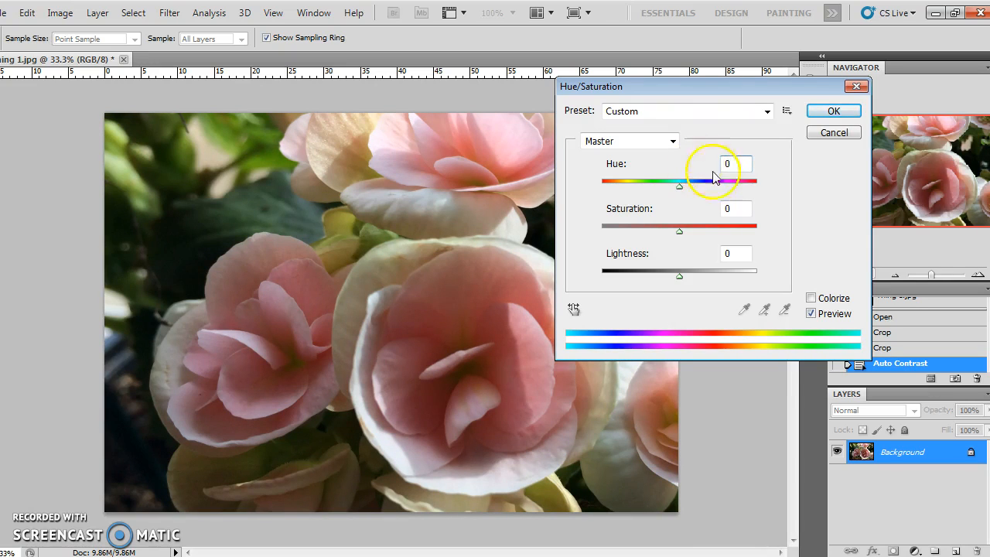
{"action": "left_click", "coordinate": [718, 209]}
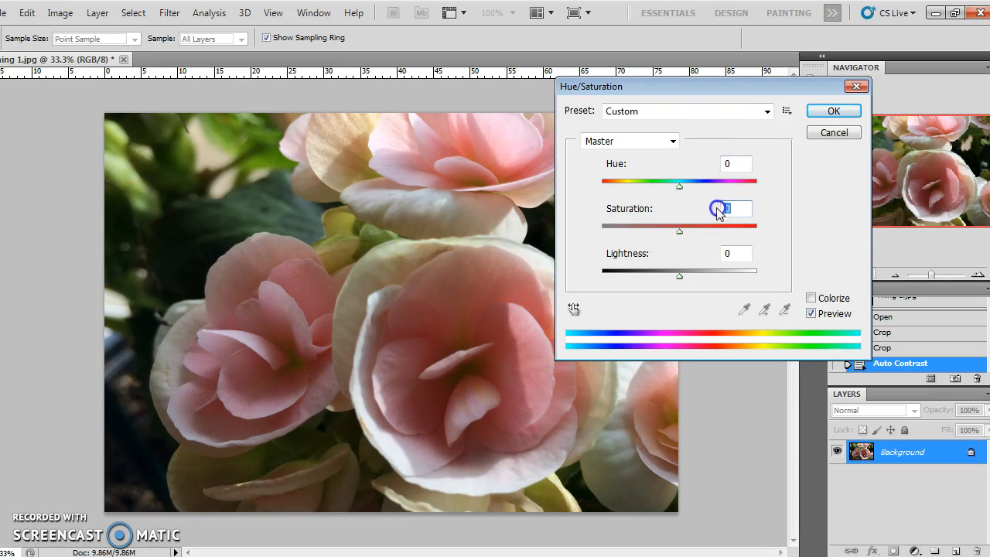
{"action": "type", "text": "10"}
{"action": "left_click", "coordinate": [792, 224]}
{"action": "mouse_move", "coordinate": [679, 277]}
{"action": "left_mouse_down"}
{"action": "mouse_move", "coordinate": [659, 274]}
{"action": "mouse_move", "coordinate": [698, 273]}
{"action": "mouse_move", "coordinate": [676, 277]}
{"action": "left_mouse_up"}
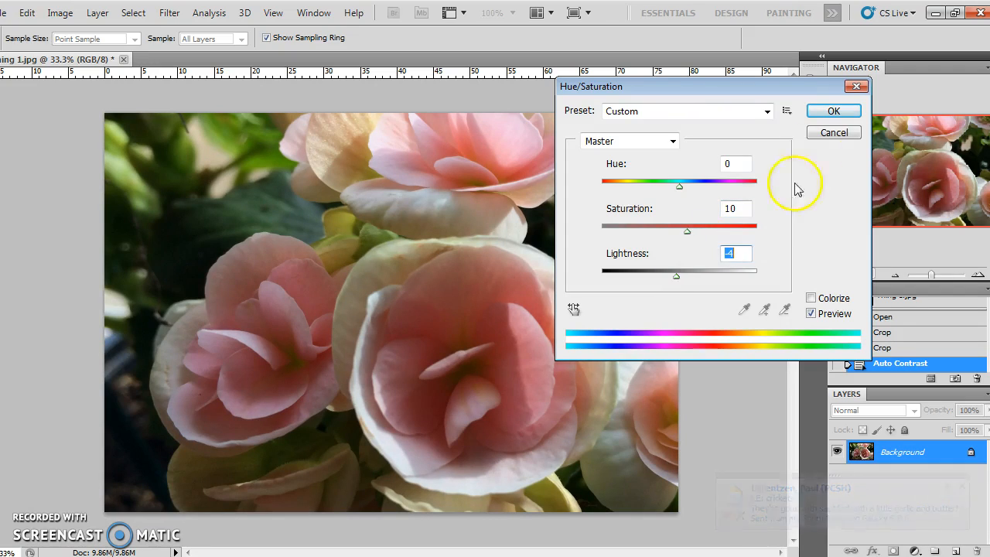
{"action": "left_click", "coordinate": [833, 112]}
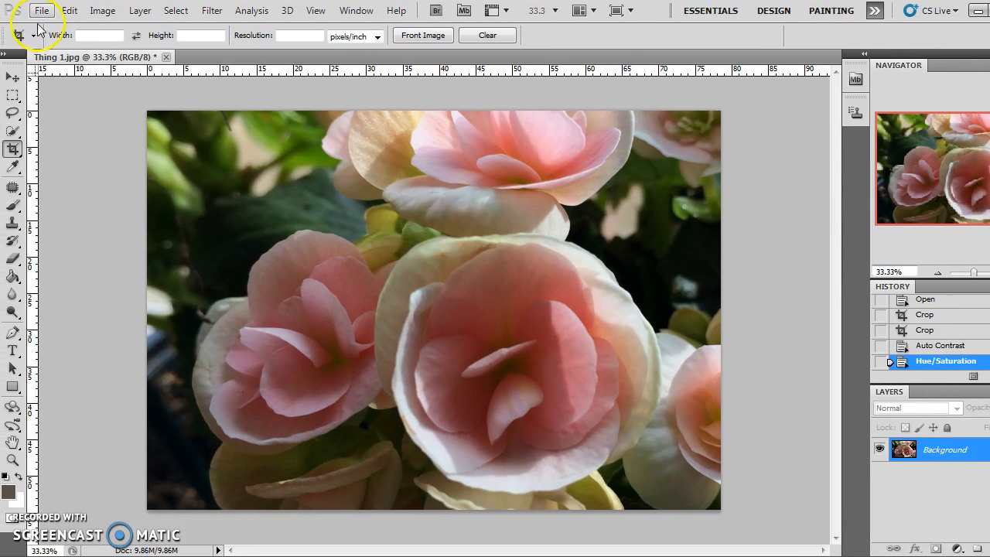
Step: Start saving the edited photo under Save As, create a folder named Edited Photos inside FINAL, and open that folder as the destination
{"action": "left_click", "coordinate": [1, 13]}
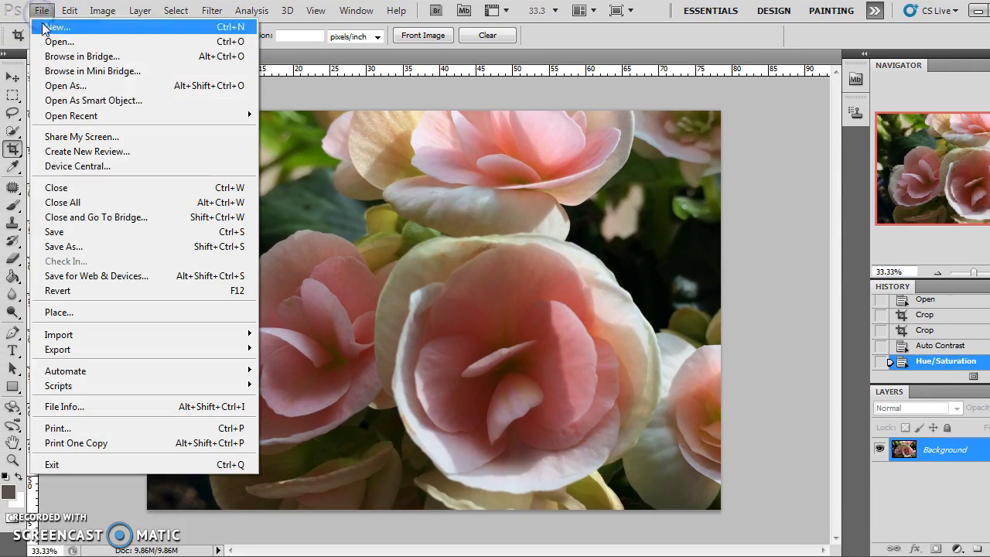
{"action": "left_click", "coordinate": [78, 249]}
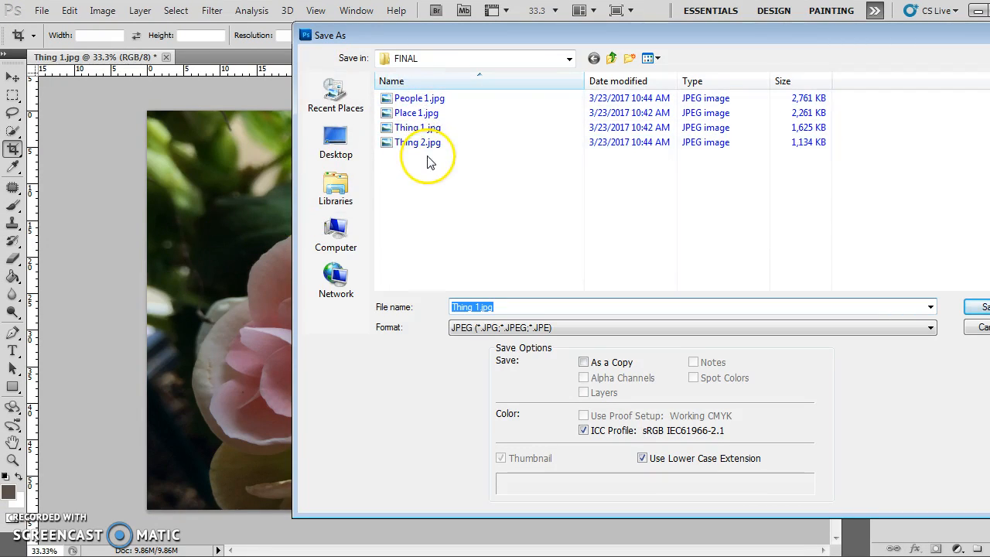
{"action": "left_click", "coordinate": [631, 60]}
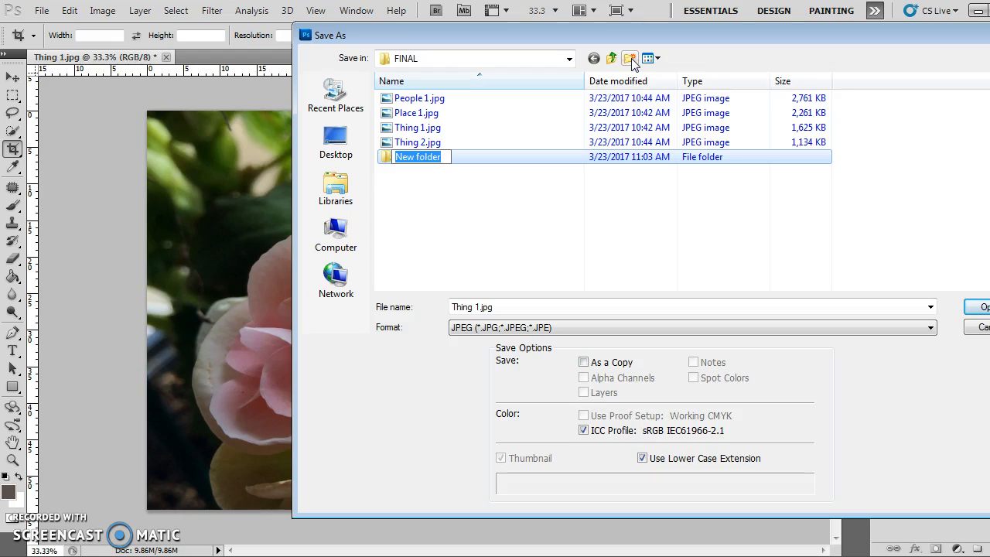
{"action": "type", "text": "Edited Photos"}
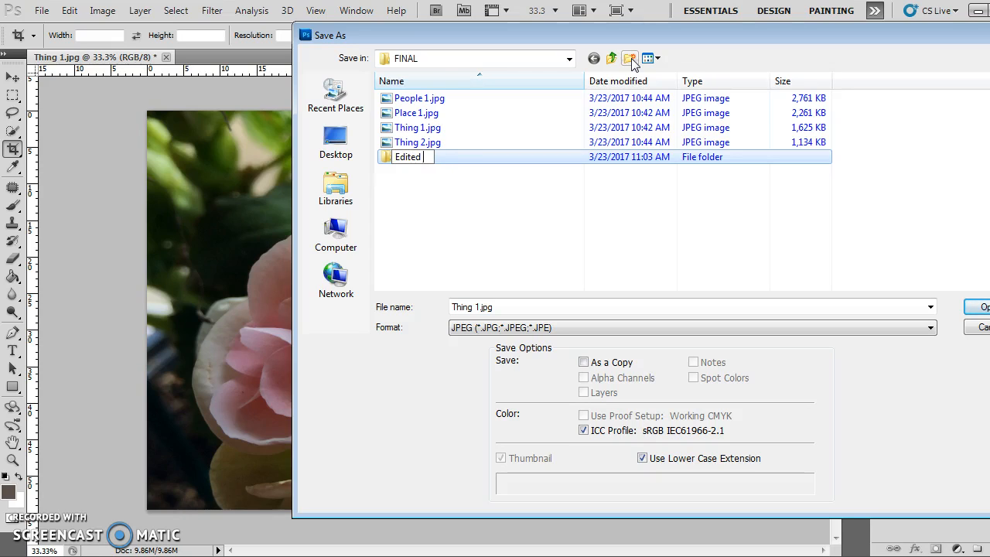
{"action": "double_click", "coordinate": [519, 154]}
Step: Save the photo in Edited Photos as Thing 1.jpg, in JPEG format with quality 8 (High) and Baseline ("Standard")
{"action": "left_click", "coordinate": [515, 307]}
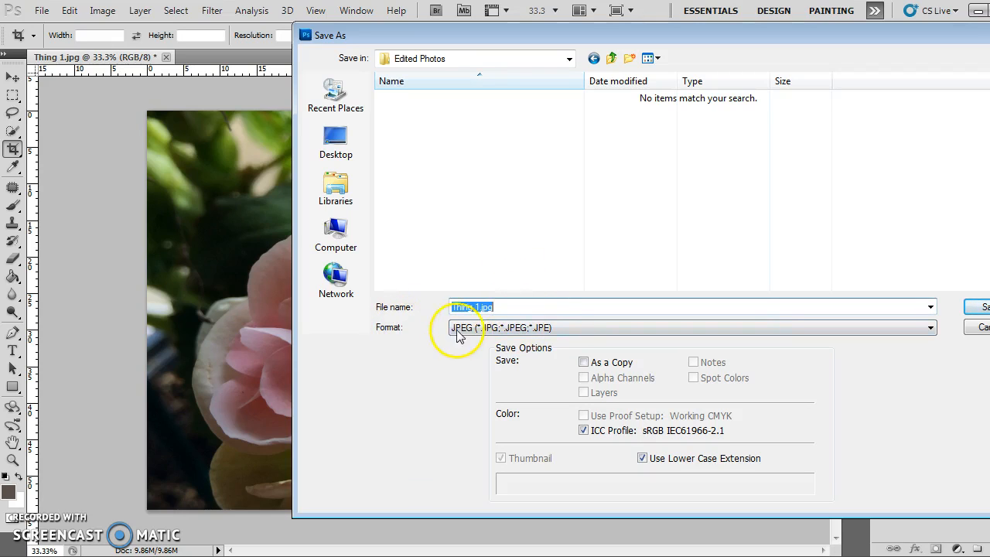
{"action": "left_click", "coordinate": [978, 308]}
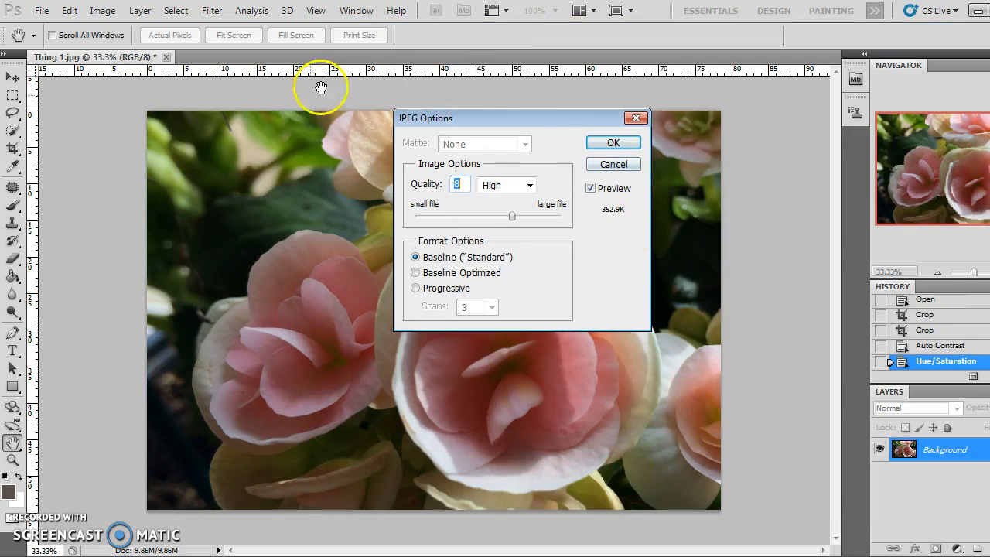
{"action": "left_click", "coordinate": [633, 145]}
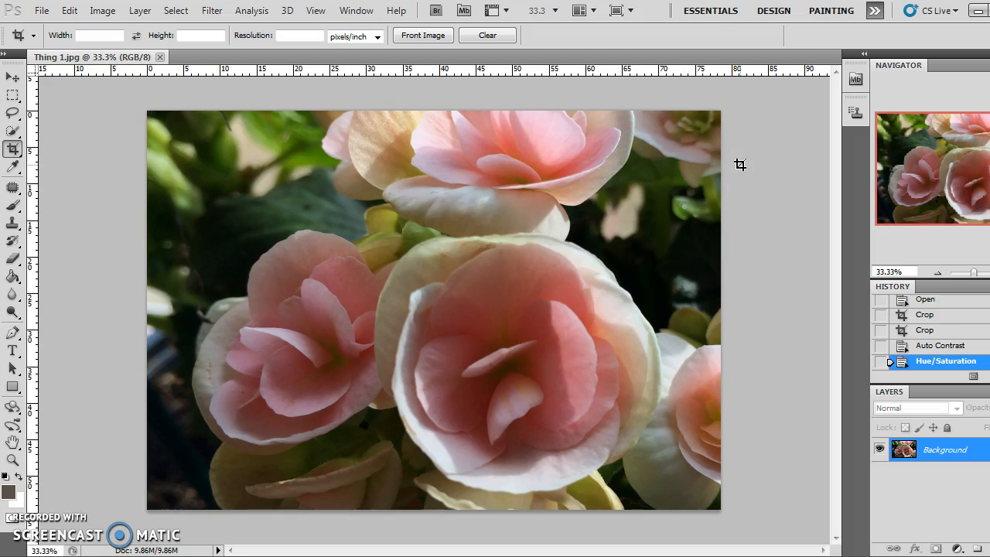
Step: Check the files in the Edited Photos folder and its parent folder FINAL in the Open dialog, then close it without opening anything
{"action": "left_click", "coordinate": [41, 11]}
{"action": "left_click", "coordinate": [58, 42]}
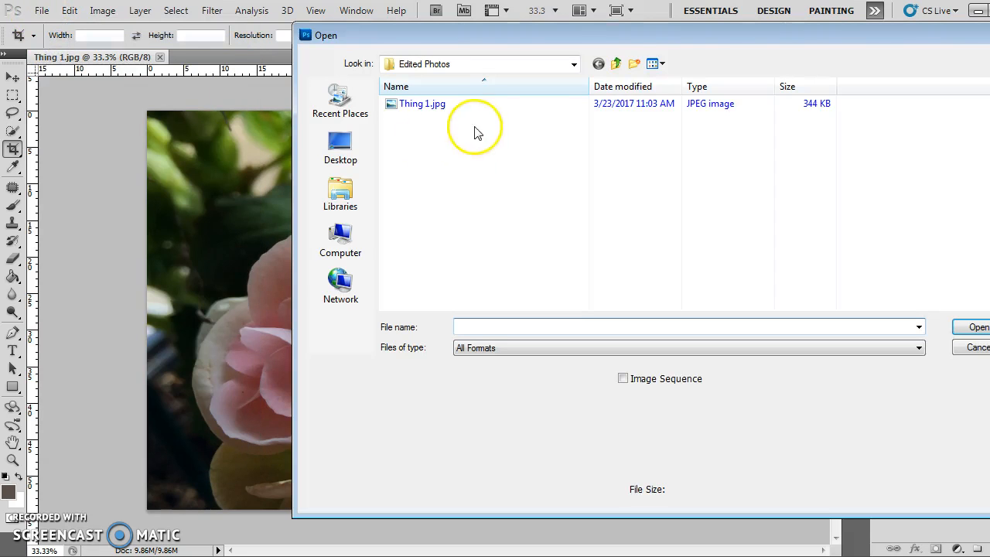
{"action": "left_click", "coordinate": [618, 63]}
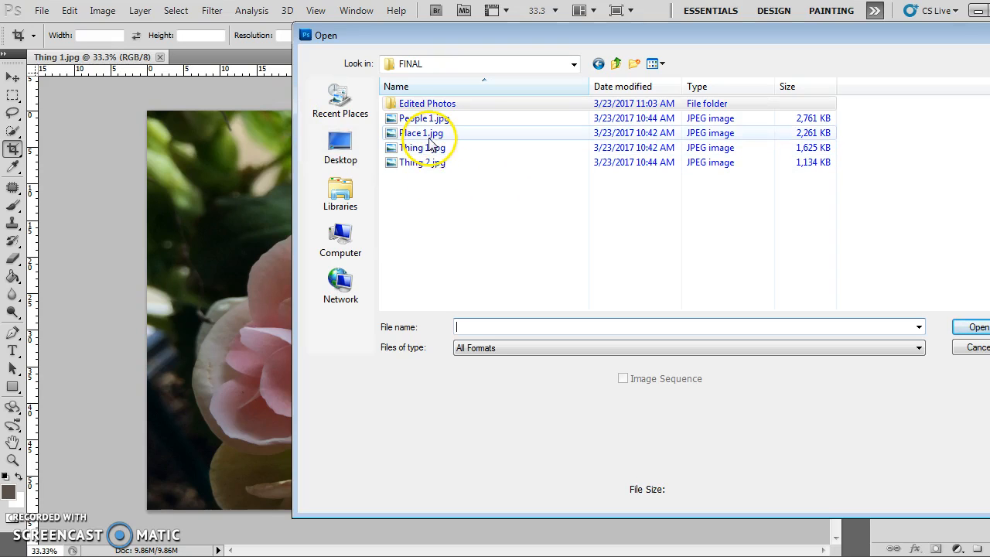
{"action": "left_click", "coordinate": [449, 105]}
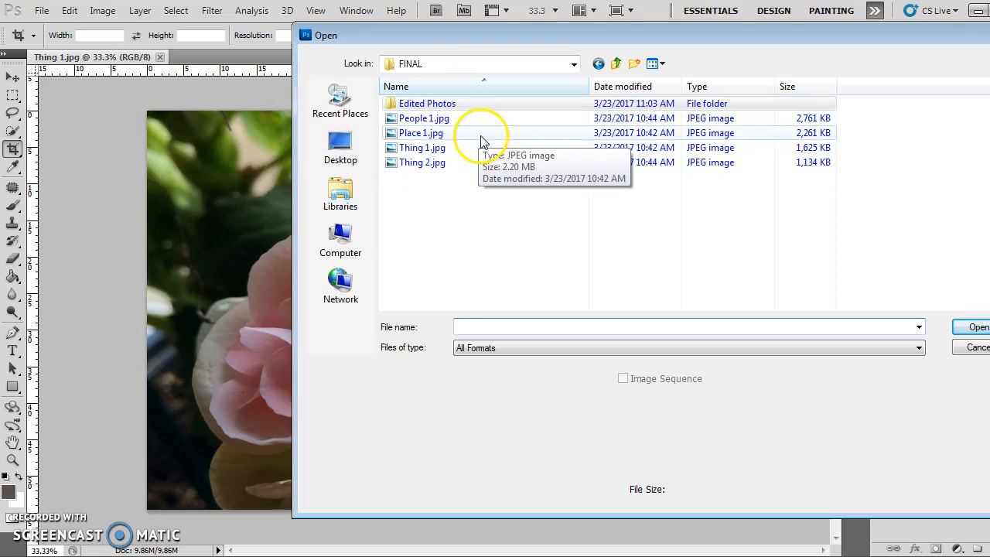
{"action": "left_click_drag", "start_coordinate": [622, 38], "coordinate": [469, 49]}
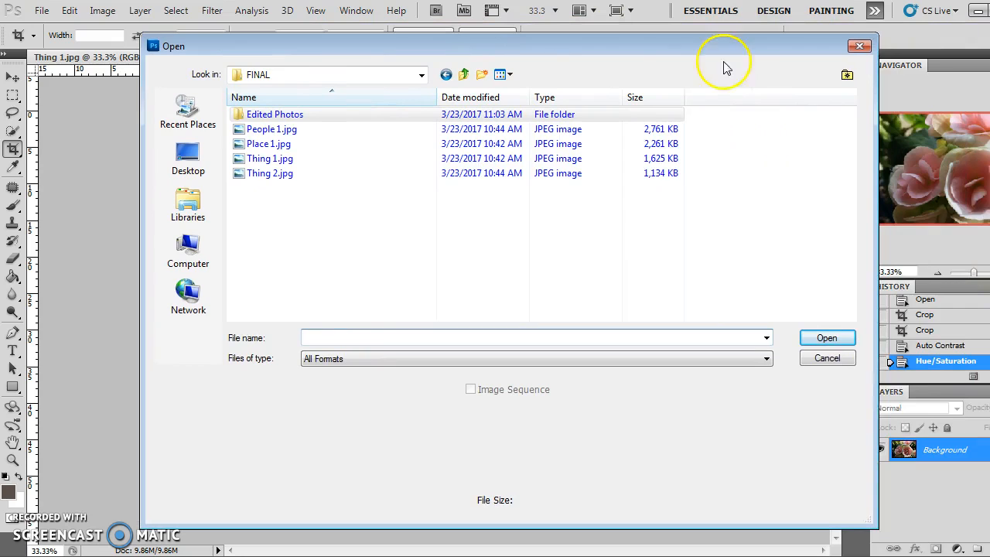
{"action": "left_click", "coordinate": [860, 48]}
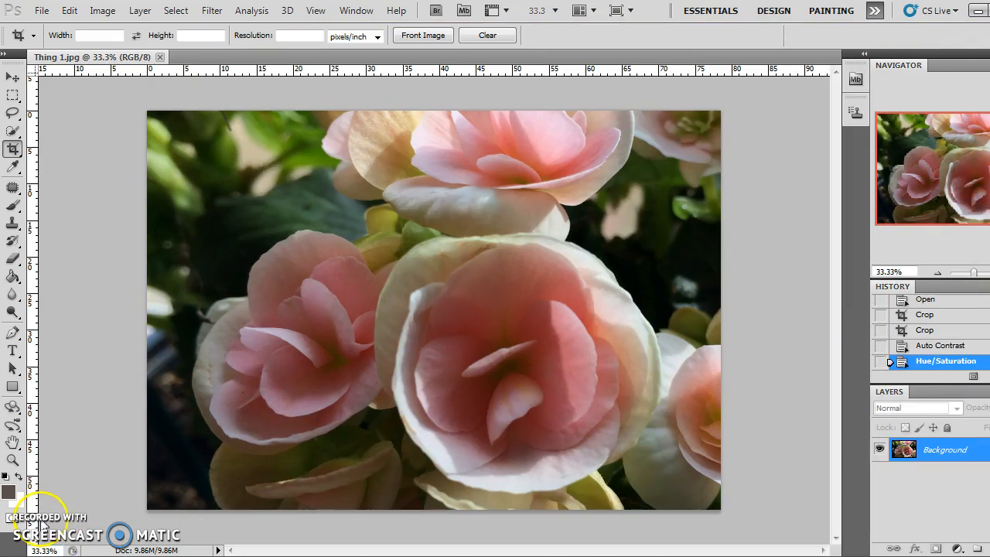